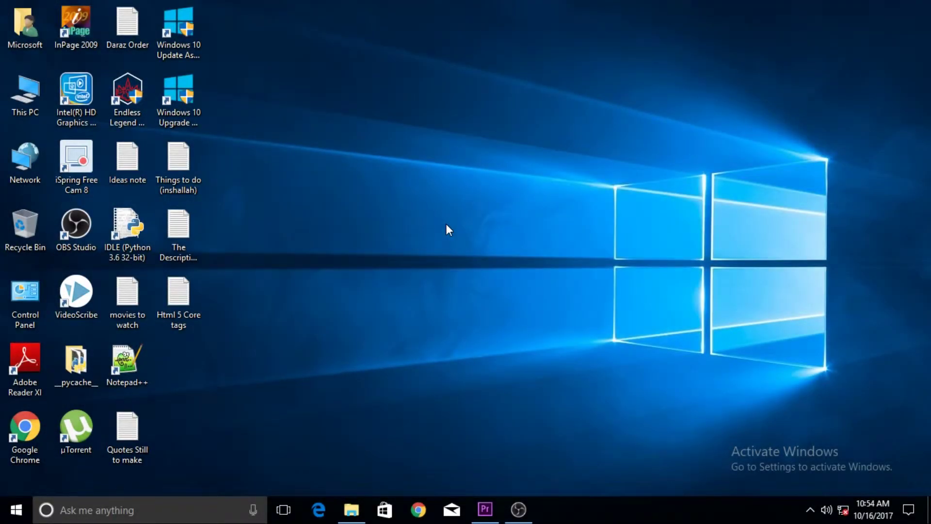
Step: Bring the Premiere Pro tutorial project window to the front
left_click(484, 509)
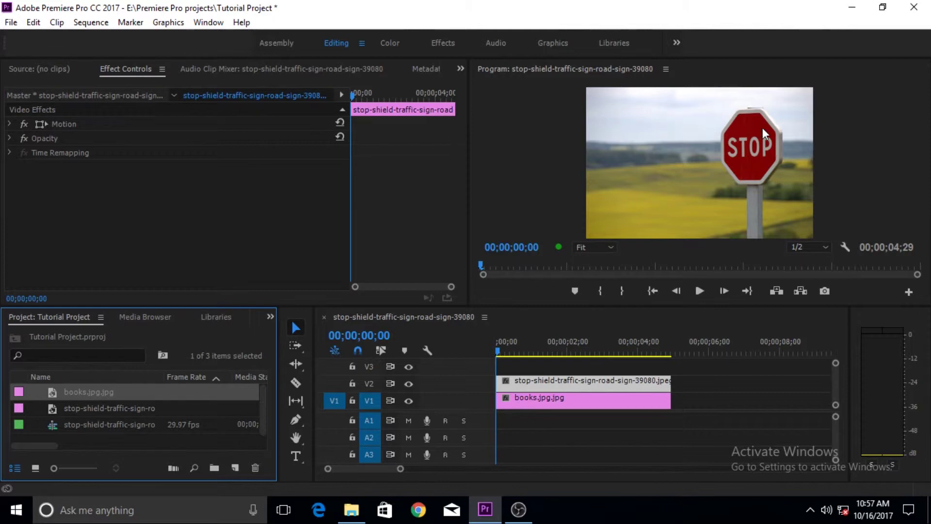
Step: Preview the books image by hiding then re-showing track V2, and open the panel overflow list
left_click(232, 469)
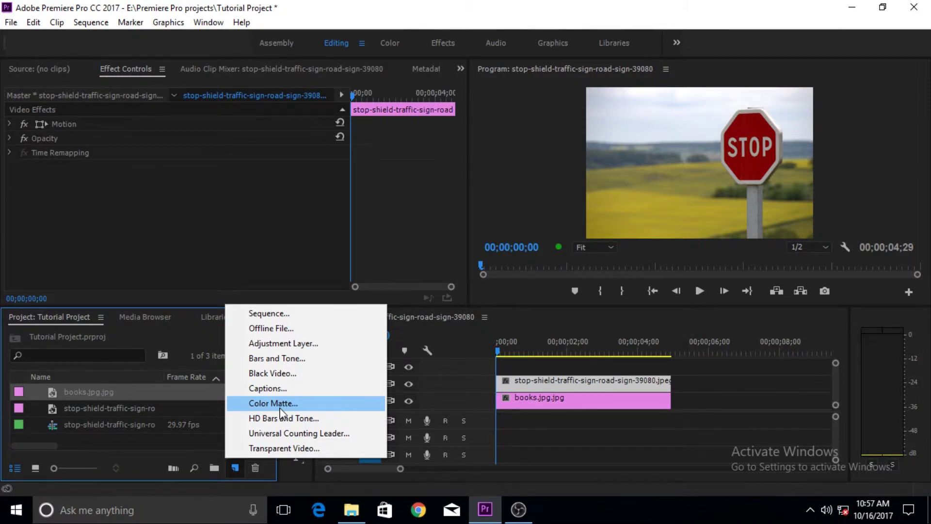
left_click(305, 245)
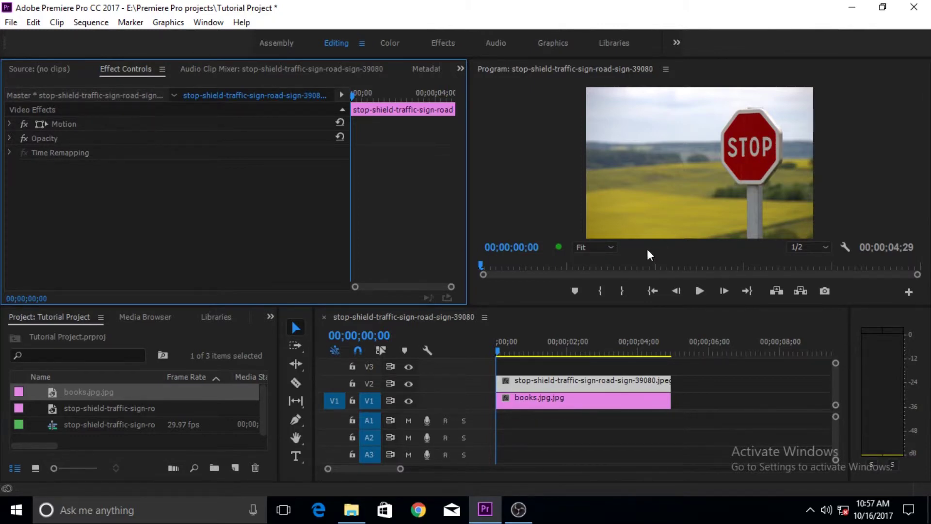
left_click(410, 382)
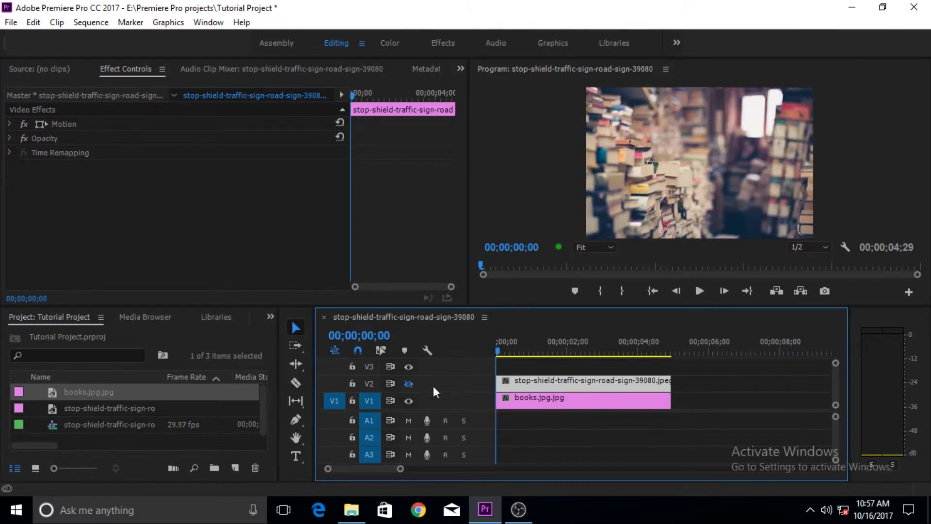
left_click(409, 383)
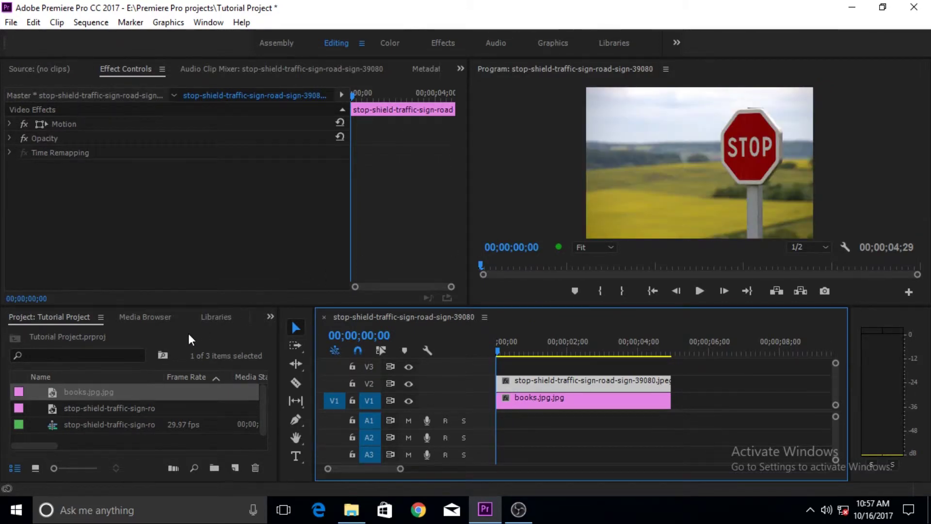
left_click(269, 319)
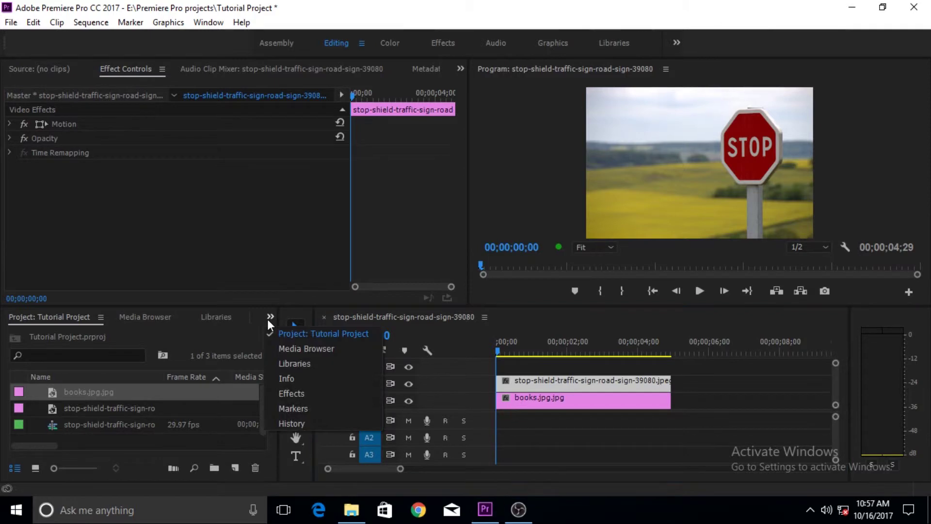
Step: Search Effects for 'ultra' and apply Ultra Key to the stop-sign clip on V2
left_click(289, 397)
left_click(97, 334)
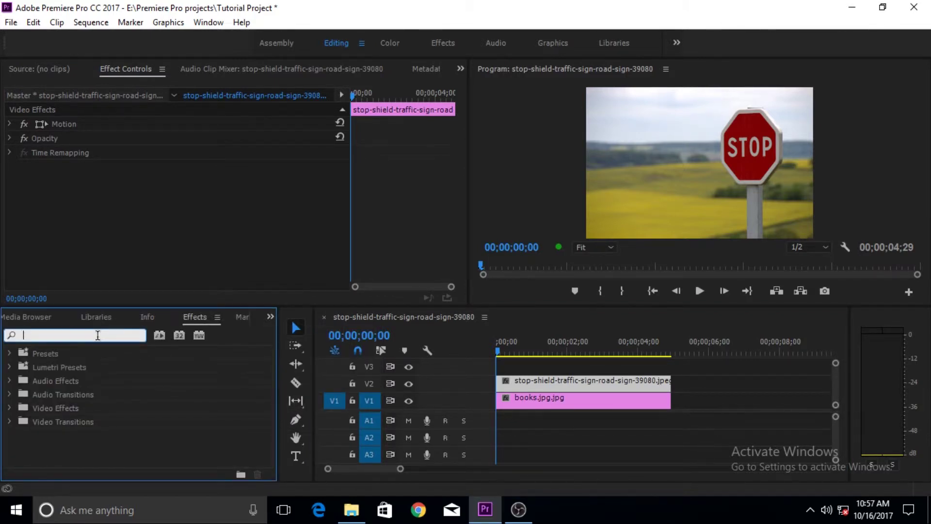
type("u")
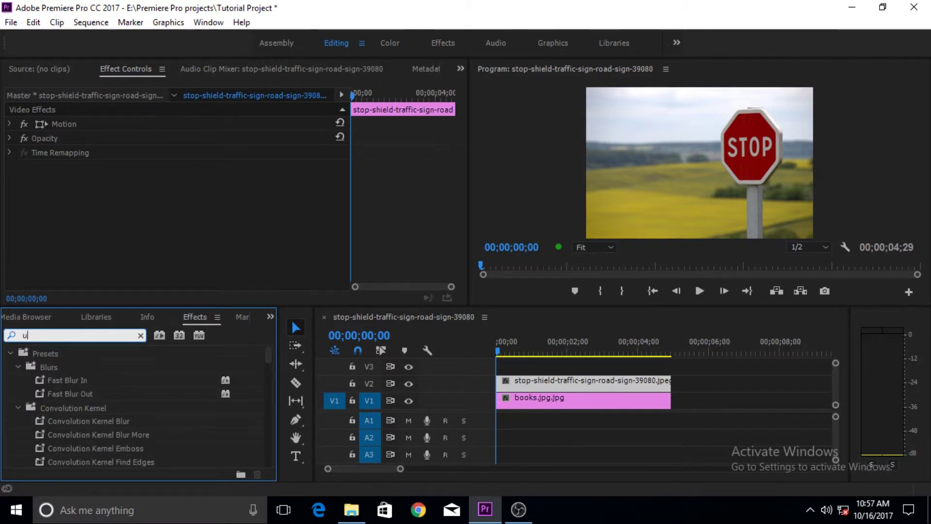
type("ltra")
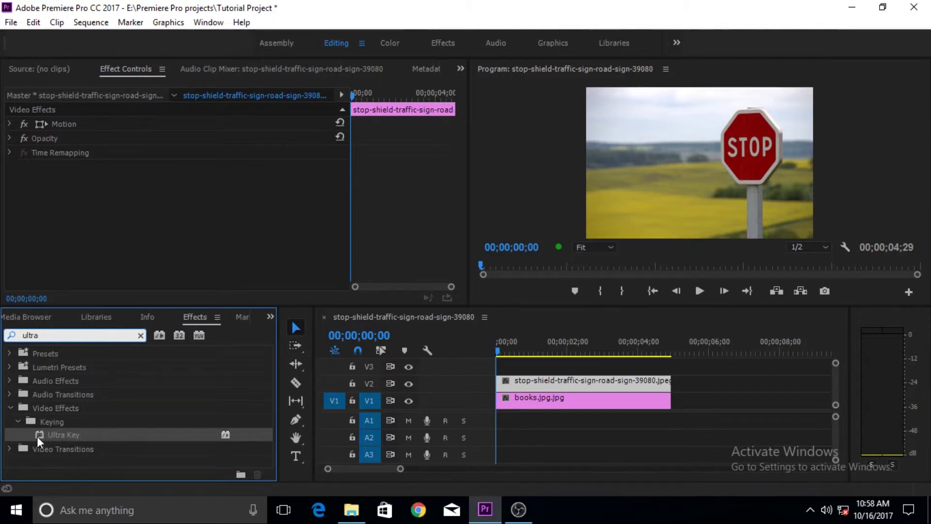
left_click_drag(37, 435, 543, 386)
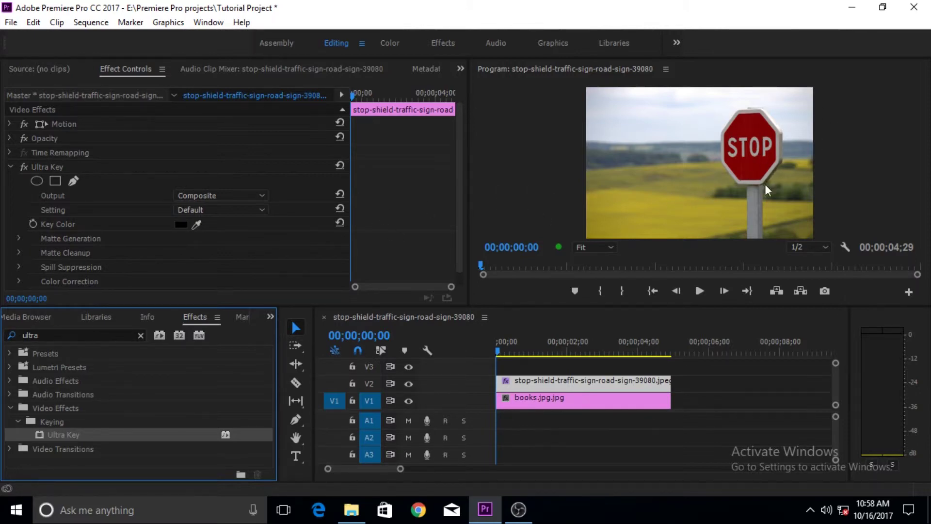
Step: Set Ultra Key's key color to the stop sign's red so books.jpg shows through
left_click(196, 225)
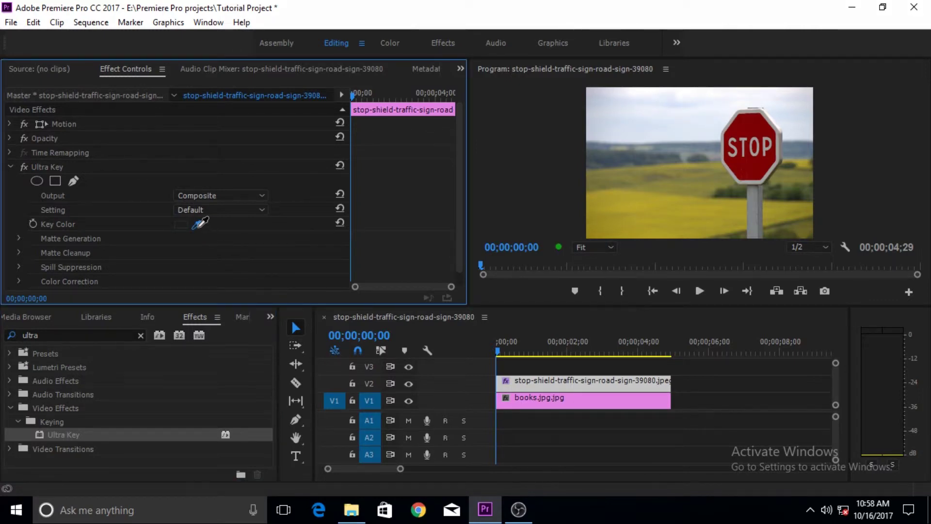
left_click(749, 162)
left_click(747, 164)
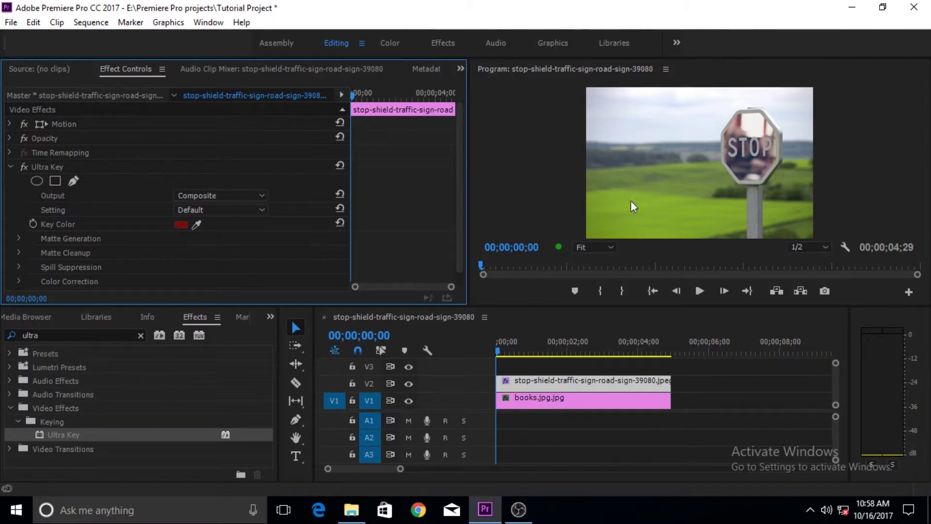
Step: Restore the full editing layout and expand Ultra Key's Matte Generation settings
left_click(522, 194)
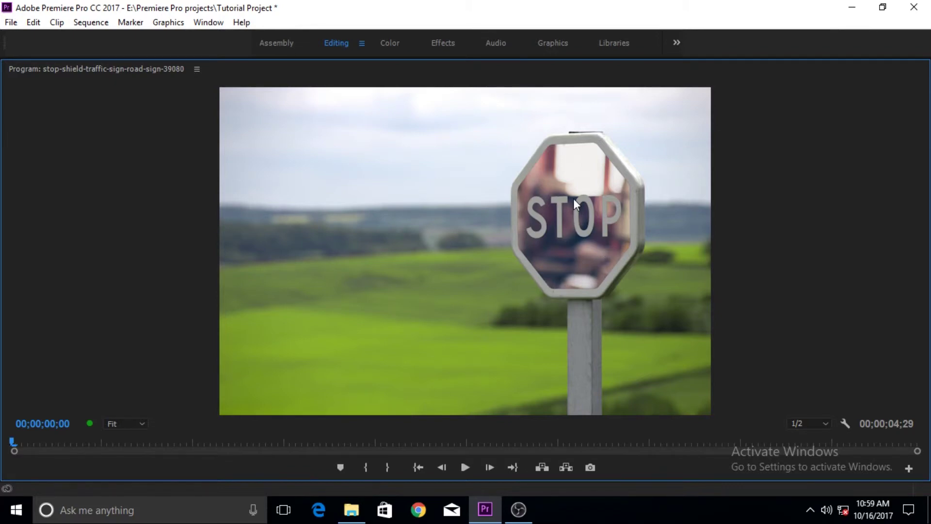
key("grave")
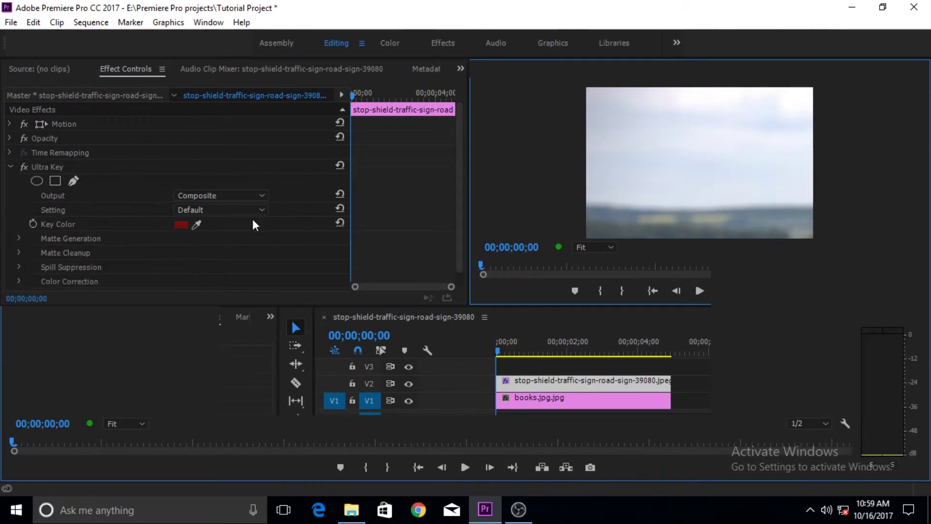
left_click(20, 239)
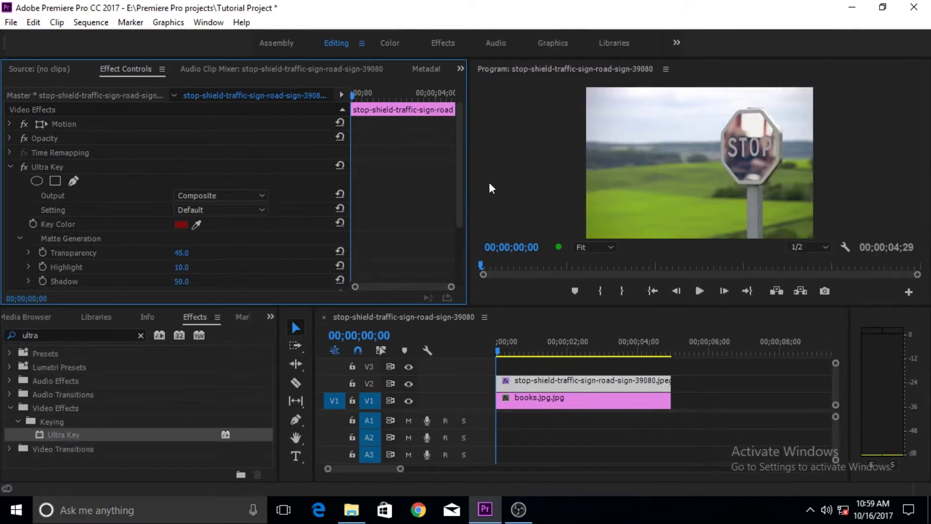
Step: Try Matte Cleanup Choke values 37 and 20, then reset Choke to 0
left_click_drag(462, 177, 461, 209)
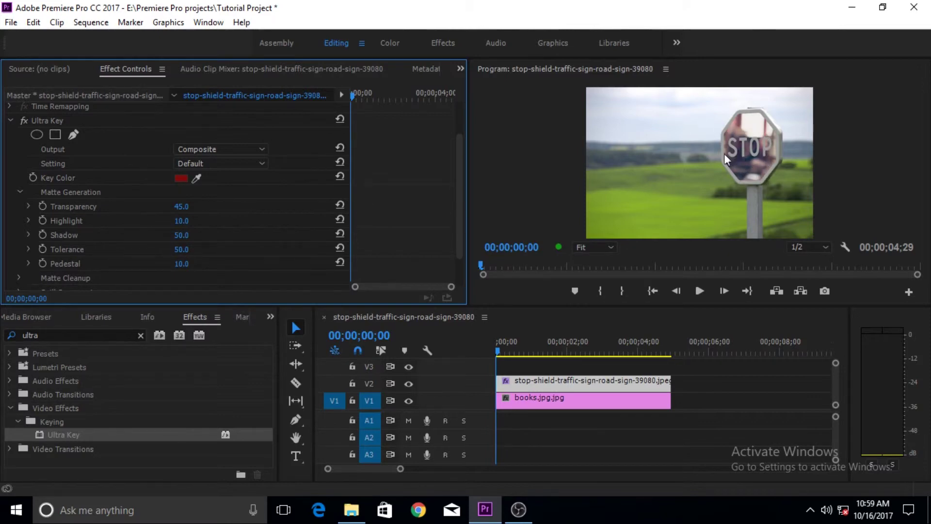
left_click(19, 193)
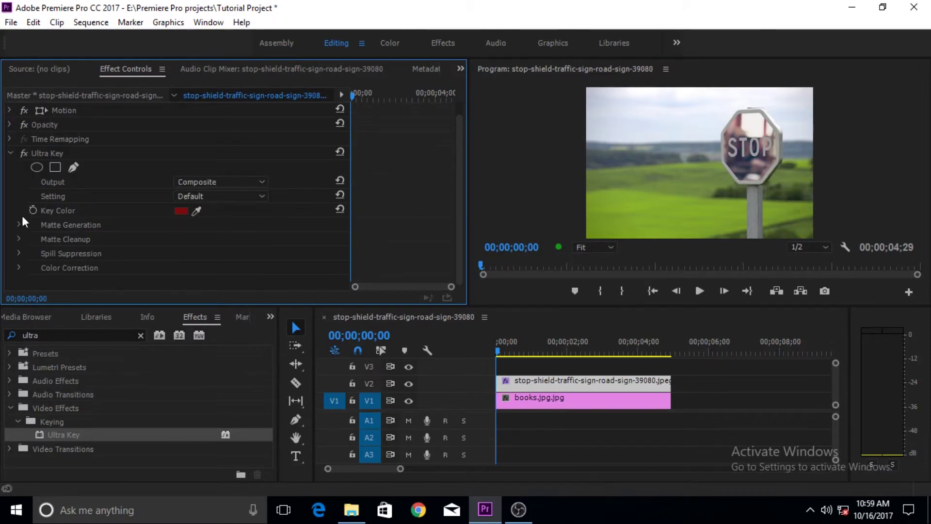
left_click(20, 239)
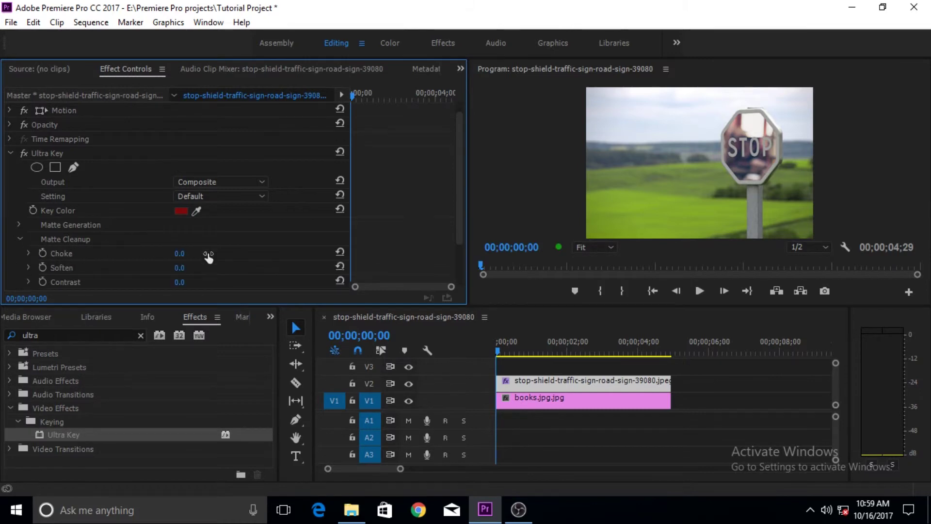
left_click_drag(457, 161, 458, 190)
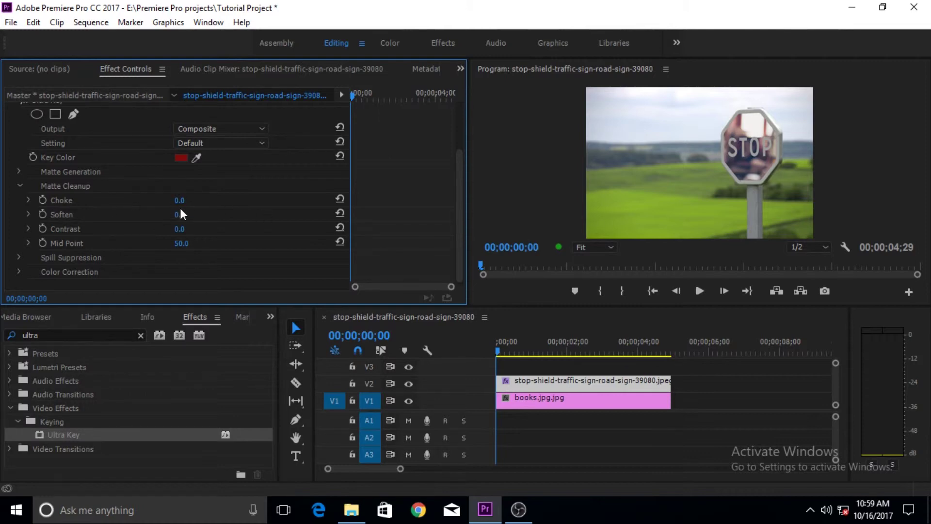
left_click_drag(179, 200, 192, 202)
mouse_move(182, 206)
left_mouse_down()
mouse_move(192, 202)
mouse_move(180, 214)
left_mouse_up()
left_click(339, 199)
left_click(21, 186)
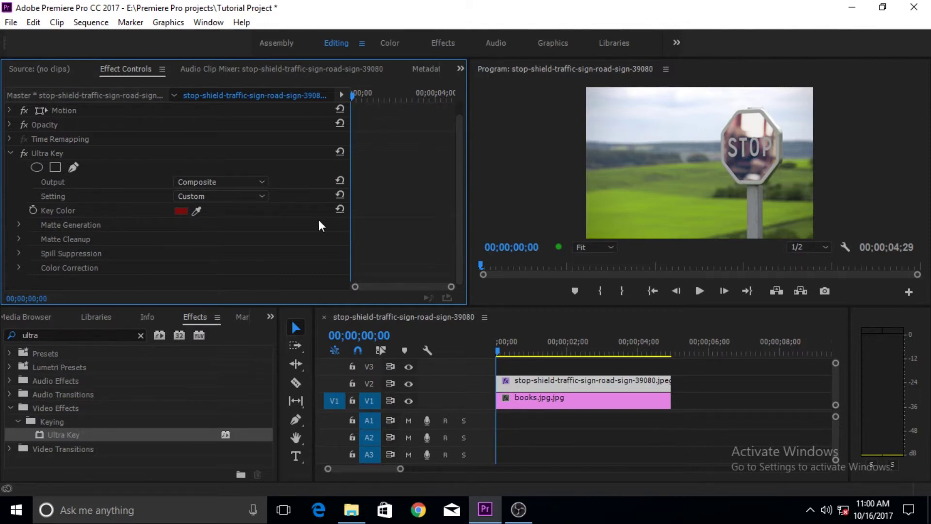
Step: Undo the red key adjustments so the stop sign is solid red again
key("ctrl+z")
key("ctrl+z")
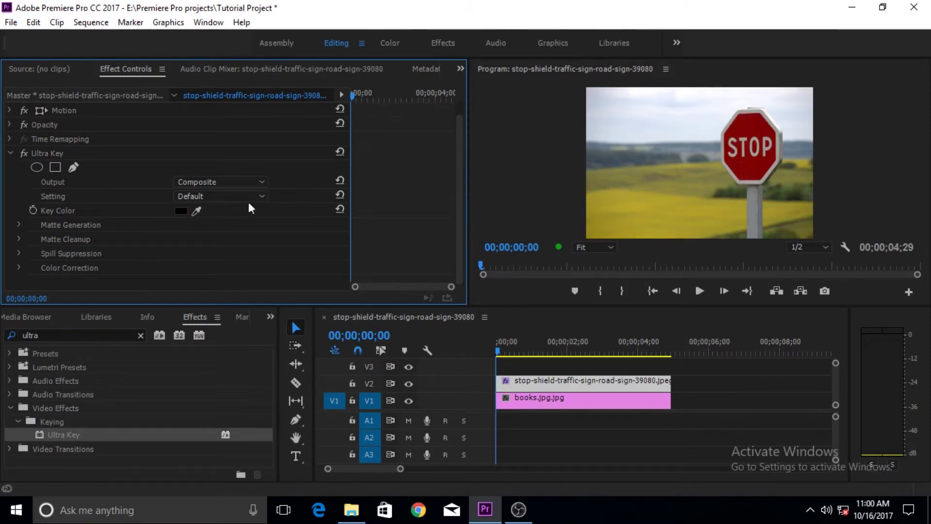
Step: Sample the green grass as Ultra Key's key color to reveal the books image
left_click_drag(199, 208, 616, 203)
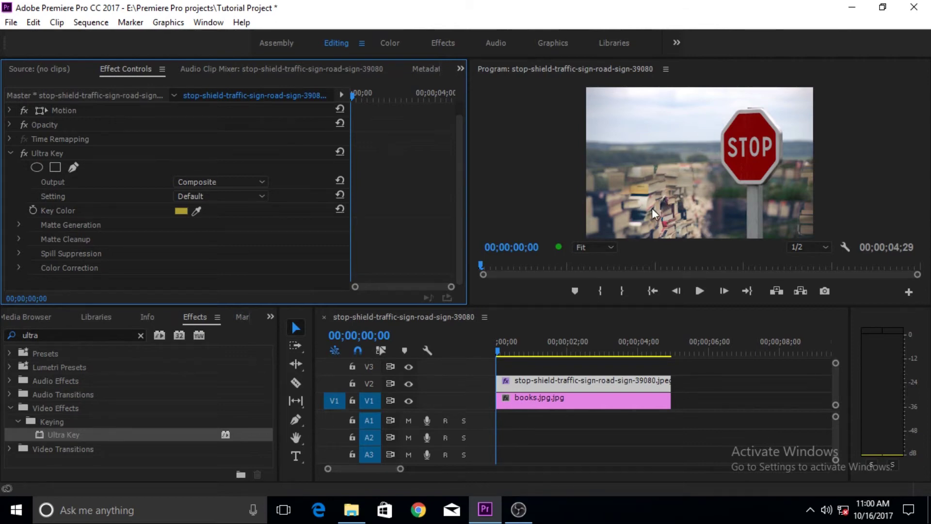
left_click(534, 188)
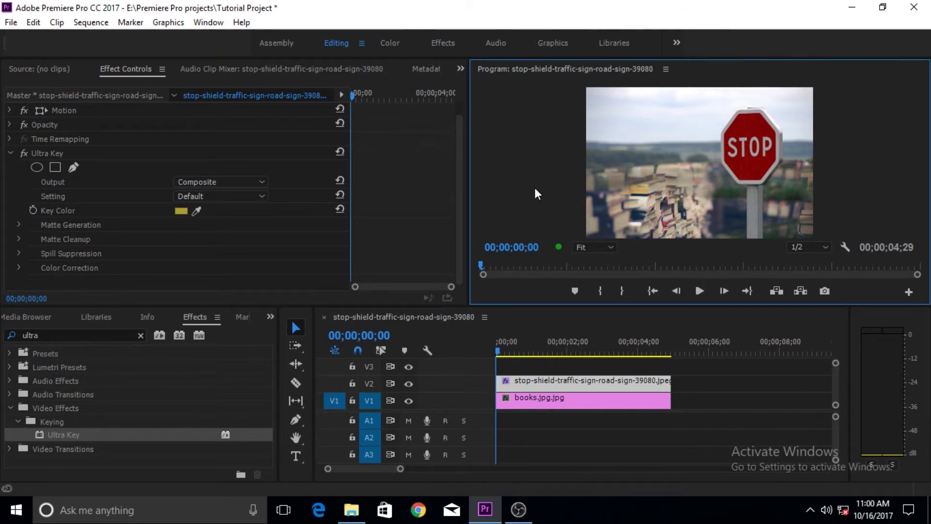
key("grave")
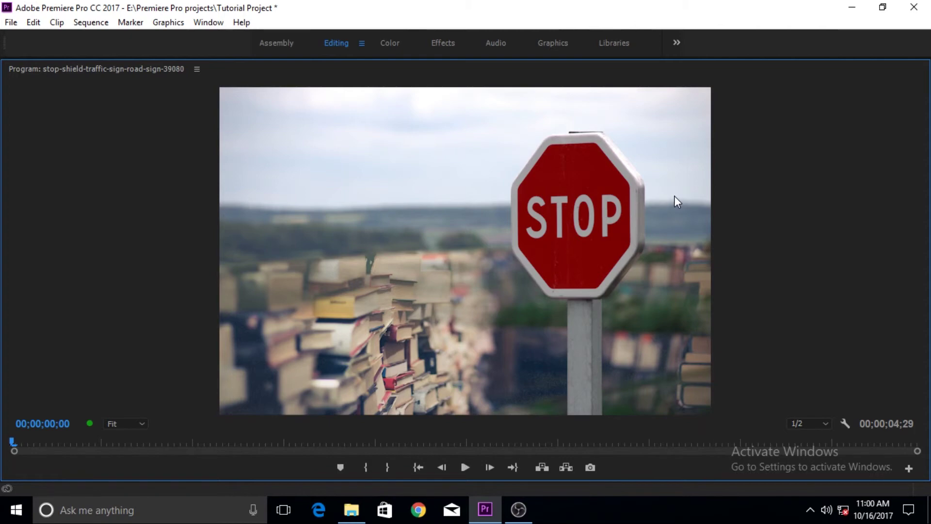
key("grave")
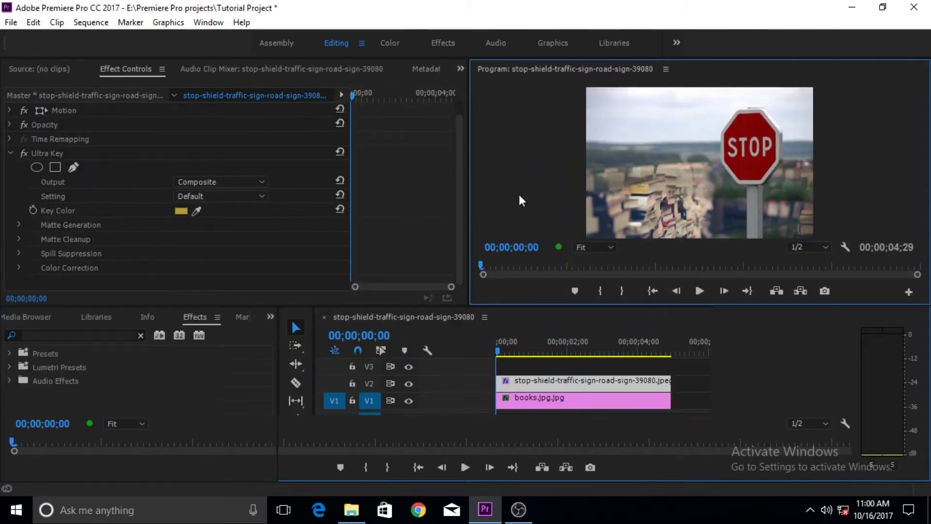